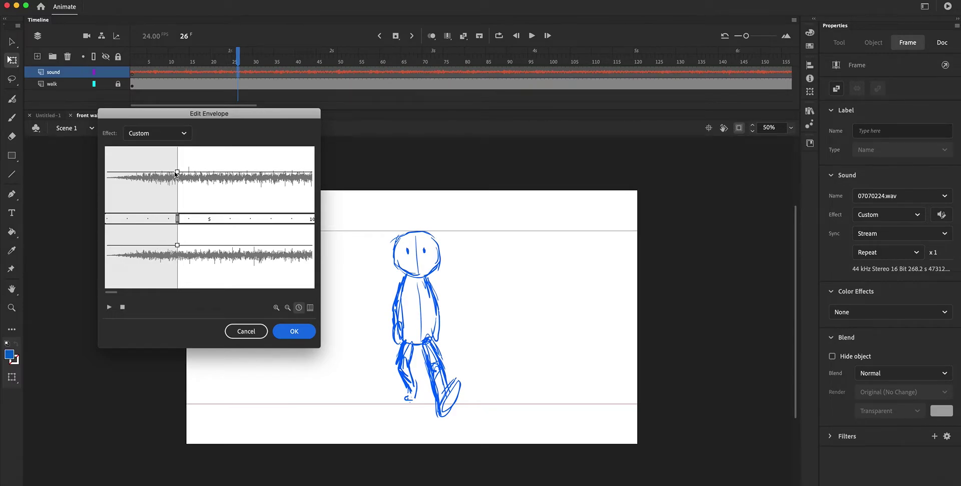
Lower the volume envelope at the trimmed start of 07070224.wav in both channels
{"action": "left_click_drag", "start_coordinate": [176, 173], "coordinate": [175, 186]}
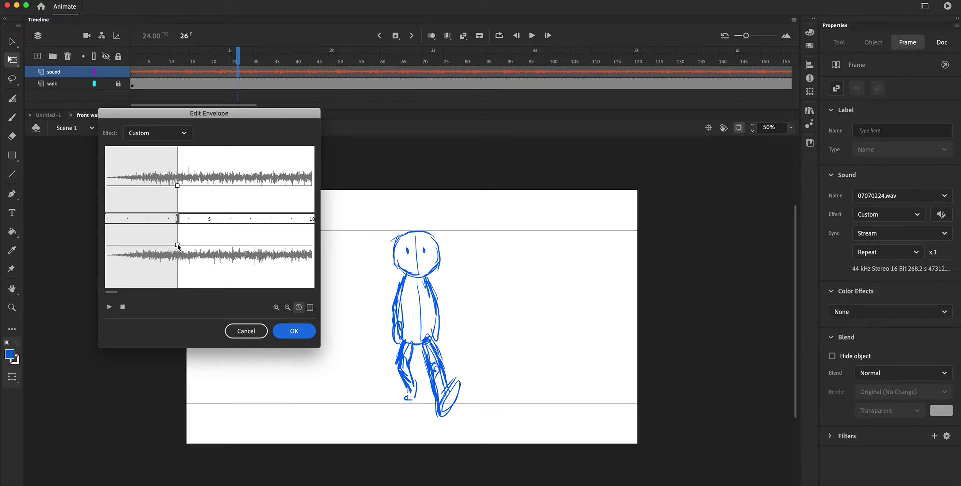
{"action": "left_click_drag", "start_coordinate": [178, 246], "coordinate": [177, 250]}
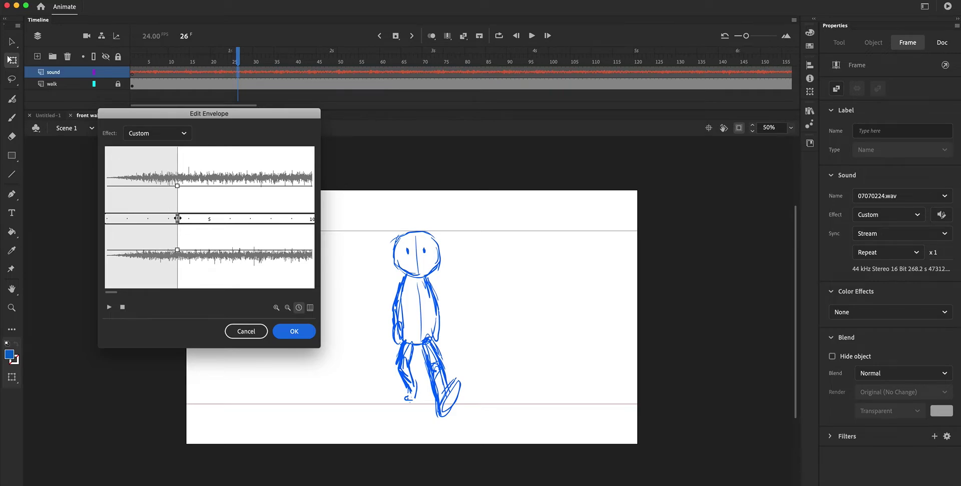
{"action": "left_click_drag", "start_coordinate": [178, 218], "coordinate": [177, 219]}
Add a fade-out to silence in both channels, from about 8 to 10 seconds at the sound's end, and apply the envelope
{"action": "left_click_drag", "start_coordinate": [112, 293], "coordinate": [115, 294]}
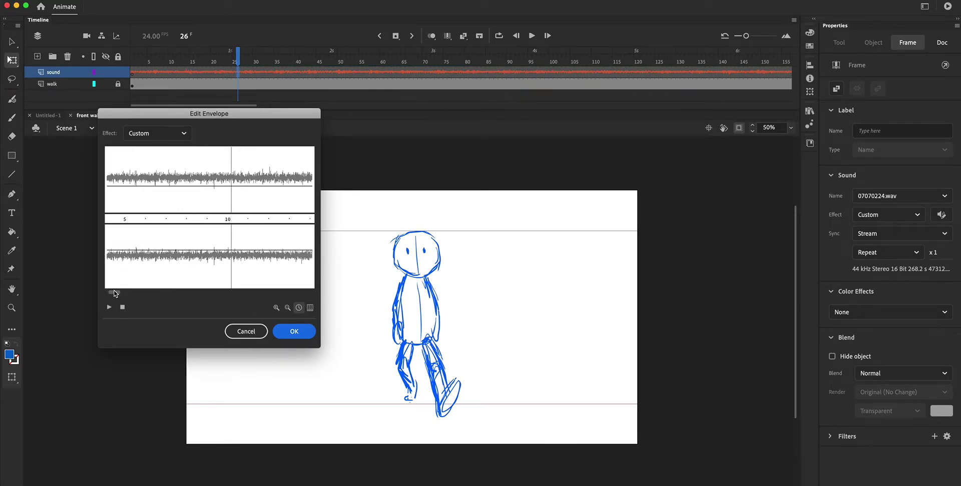
{"action": "left_click", "coordinate": [230, 186]}
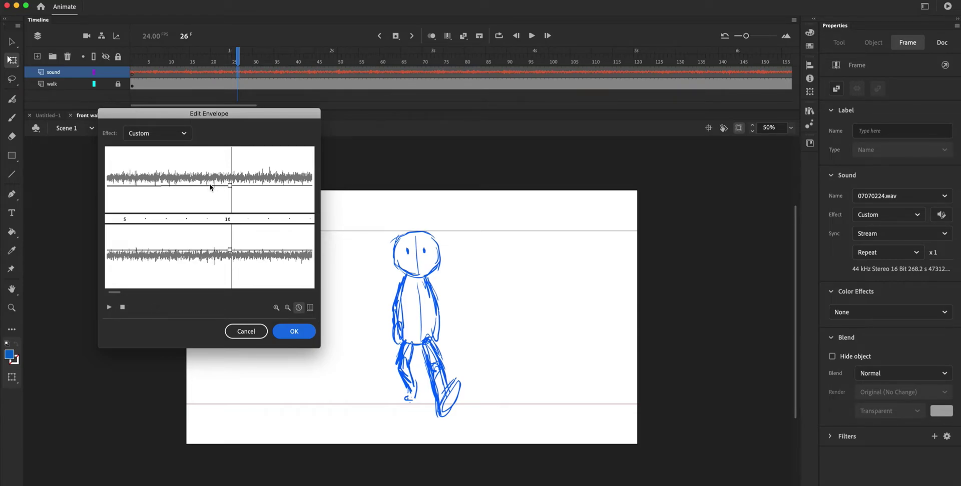
{"action": "left_click", "coordinate": [210, 186]}
{"action": "left_click_drag", "start_coordinate": [229, 185], "coordinate": [229, 210]}
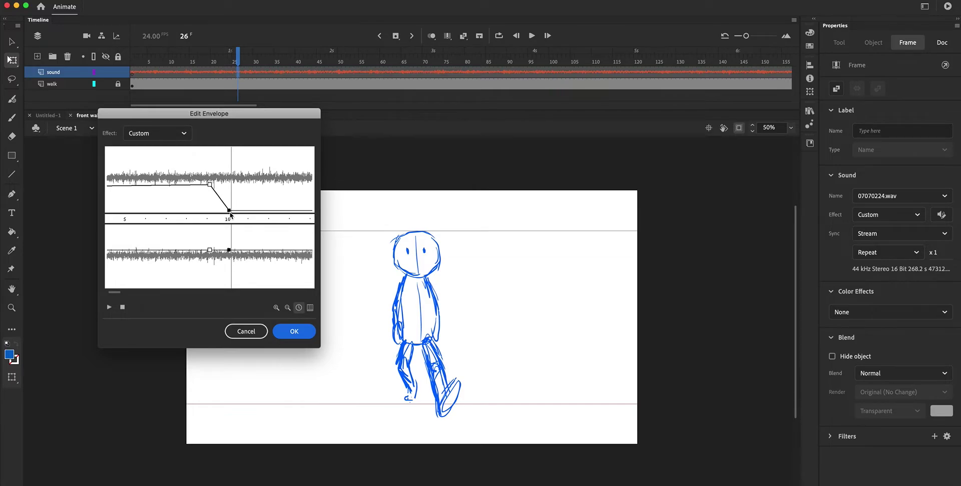
{"action": "left_click_drag", "start_coordinate": [231, 252], "coordinate": [230, 288]}
{"action": "left_click_drag", "start_coordinate": [209, 254], "coordinate": [201, 300]}
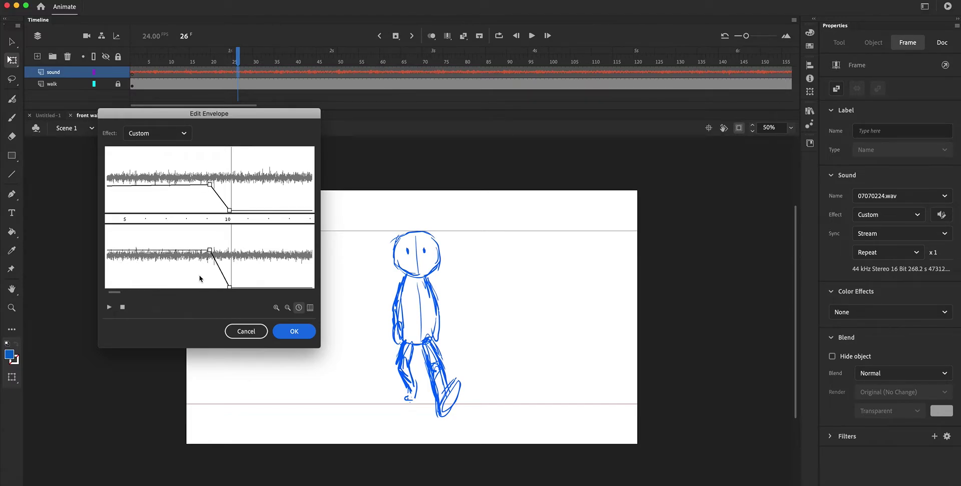
{"action": "left_click_drag", "start_coordinate": [209, 250], "coordinate": [189, 253]}
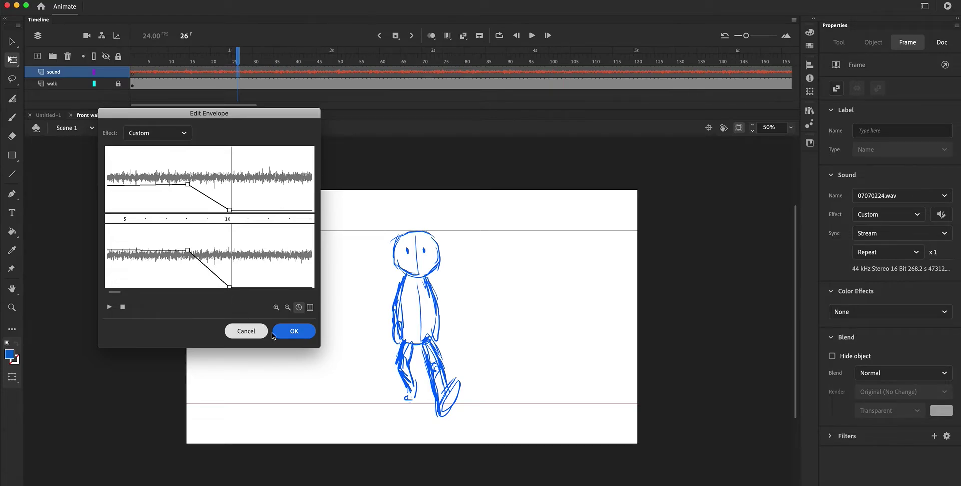
{"action": "left_click", "coordinate": [291, 332]}
Play back the animation from frame 135 and again from the beginning to check the background sound's fade-out and volume
{"action": "left_click_drag", "start_coordinate": [253, 107], "coordinate": [350, 111]}
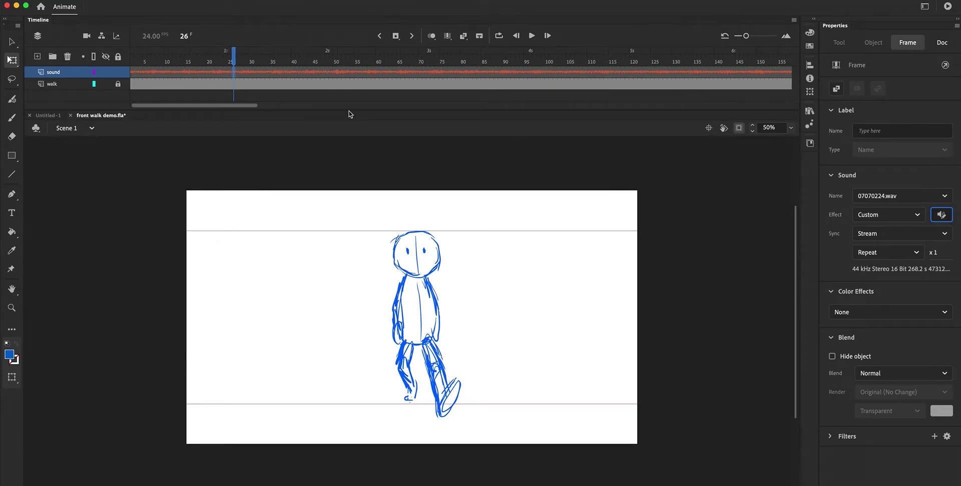
{"action": "left_click", "coordinate": [224, 62]}
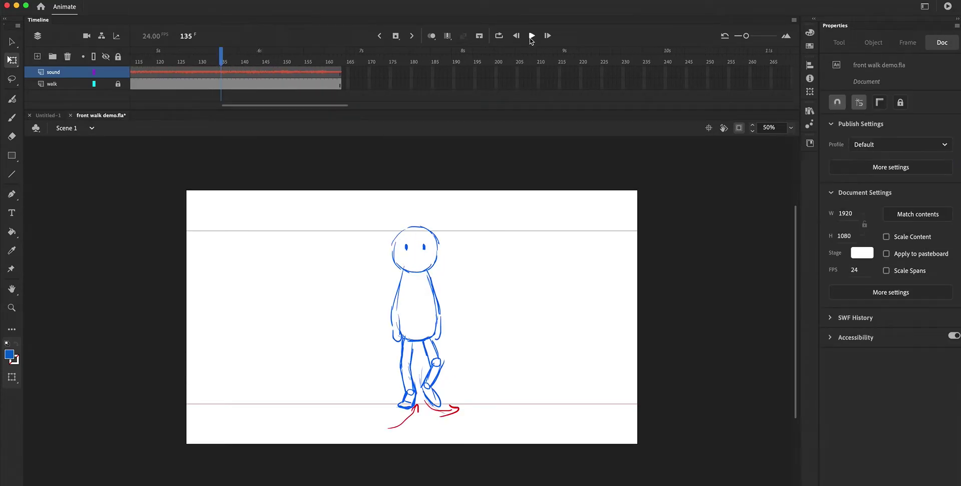
{"action": "left_click", "coordinate": [532, 35]}
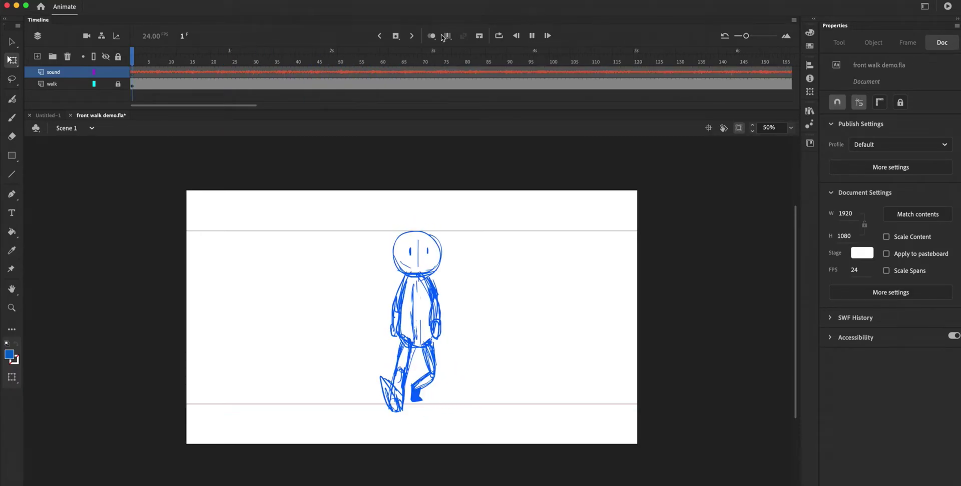
{"action": "left_click_drag", "start_coordinate": [220, 106], "coordinate": [341, 118]}
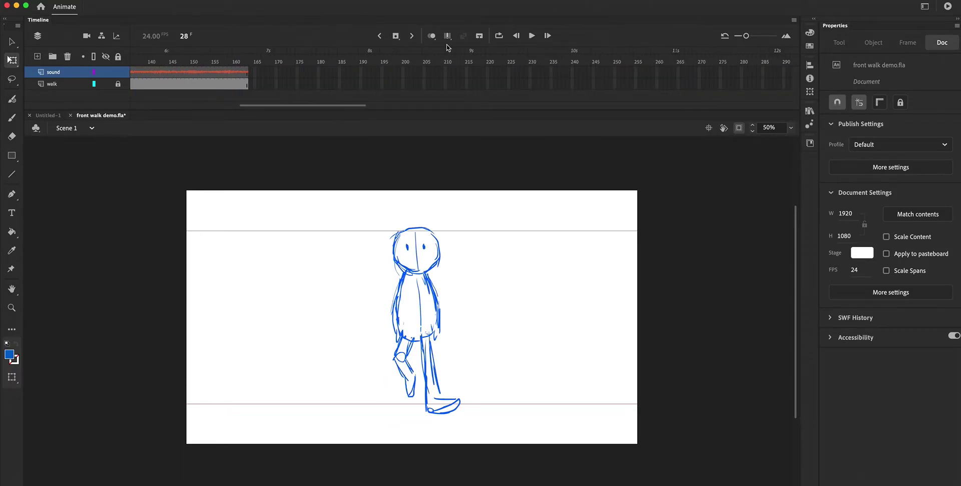
{"action": "left_click", "coordinate": [532, 36]}
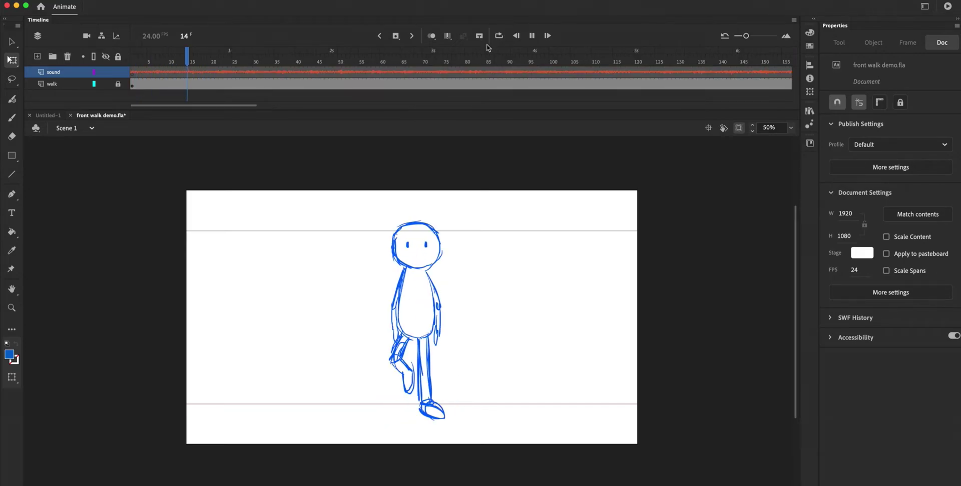
{"action": "left_click", "coordinate": [532, 35]}
Move the playhead to frame 78 and add a layer named bell above the sound layer
{"action": "left_click", "coordinate": [204, 51]}
{"action": "mouse_move", "coordinate": [283, 51]}
{"action": "left_mouse_down"}
{"action": "mouse_move", "coordinate": [397, 51]}
{"action": "mouse_move", "coordinate": [458, 63]}
{"action": "left_mouse_up"}
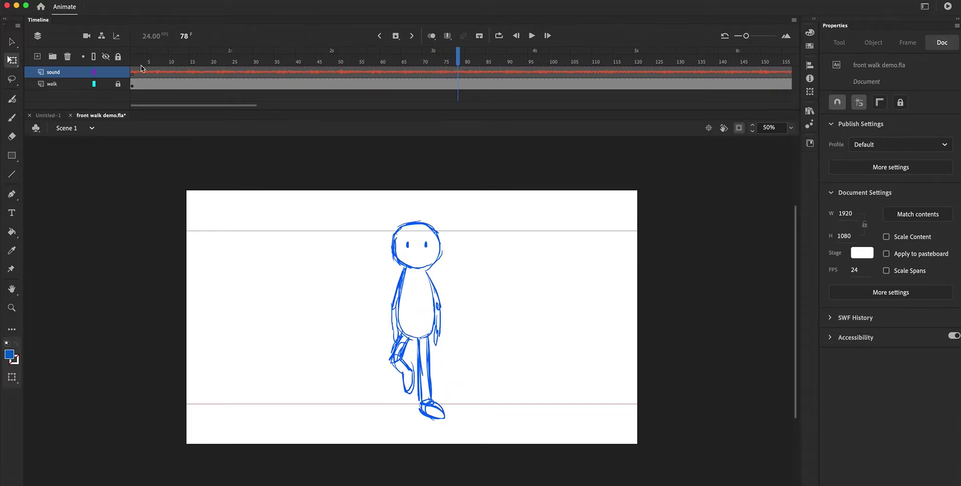
{"action": "left_click", "coordinate": [37, 58]}
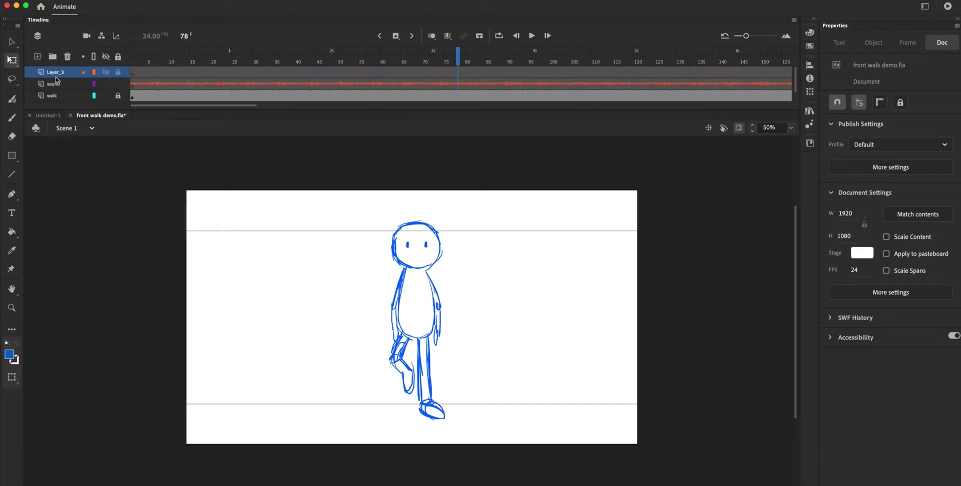
{"action": "double_click", "coordinate": [57, 73]}
{"action": "type", "text": "bell"}
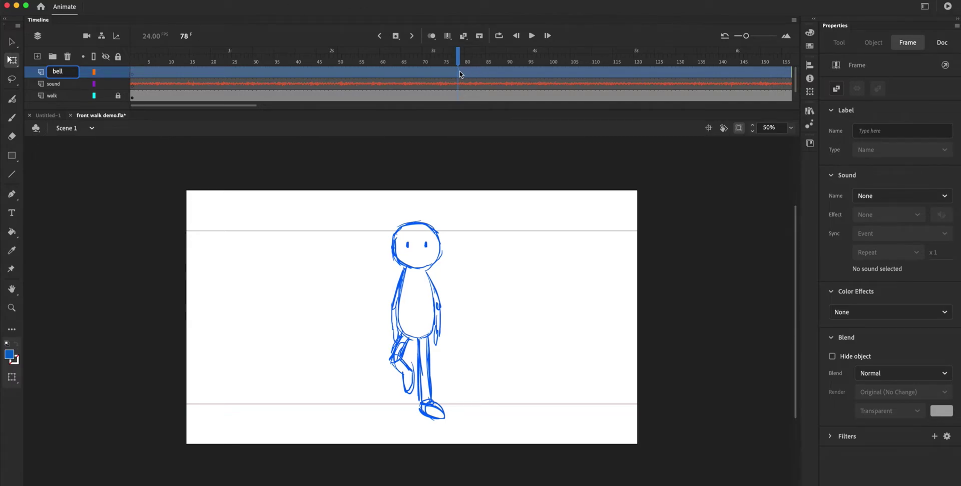
{"action": "left_click", "coordinate": [461, 74]}
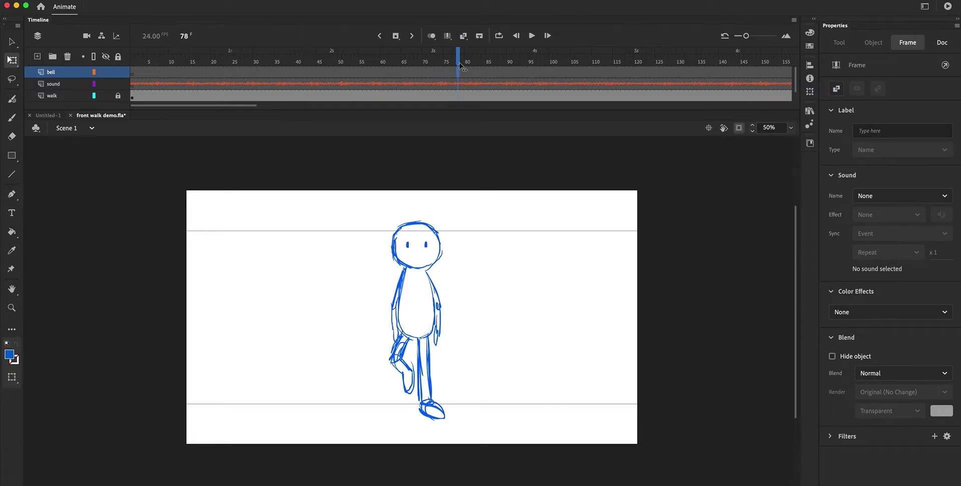
Step through the neighbouring frames to find the bell cue and insert a blank keyframe at frame 77 on the bell layer
{"action": "key", "text": "period"}
{"action": "key", "text": "comma"}
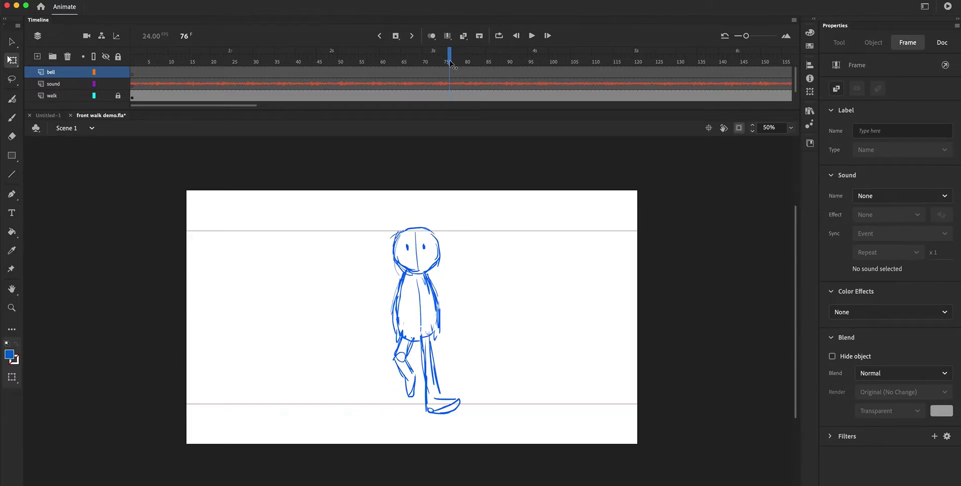
{"action": "key", "text": "comma"}
{"action": "key", "text": "period"}
{"action": "key", "text": "comma"}
{"action": "left_click_drag", "start_coordinate": [457, 63], "coordinate": [453, 63]}
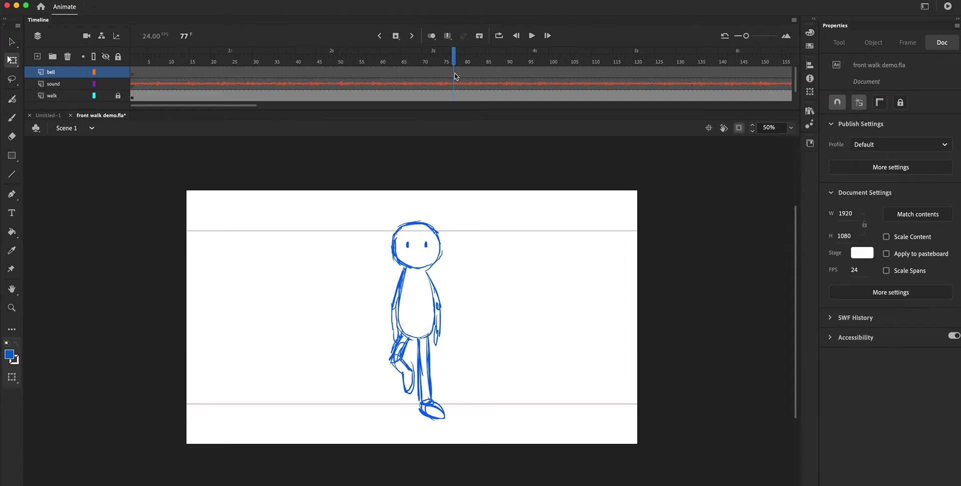
{"action": "left_click", "coordinate": [456, 75]}
{"action": "left_click", "coordinate": [131, 0]}
{"action": "mouse_move", "coordinate": [149, 50]}
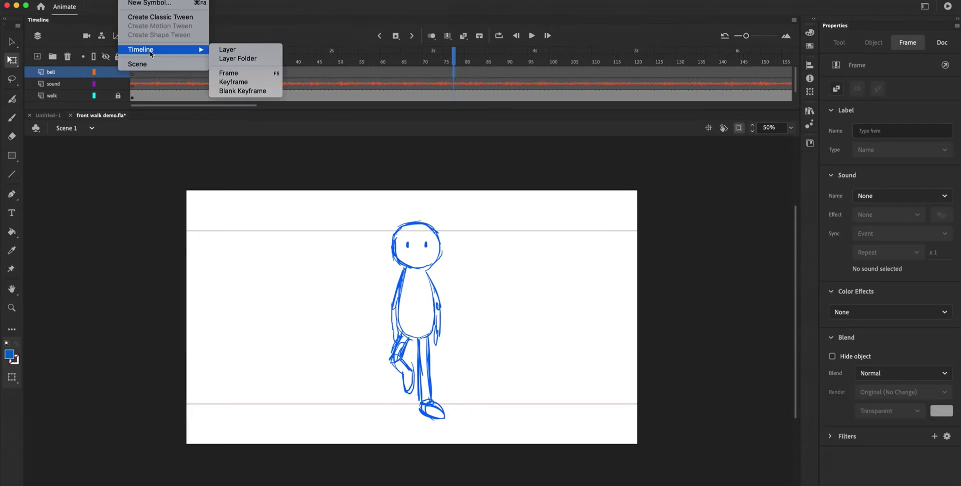
{"action": "left_click", "coordinate": [253, 90]}
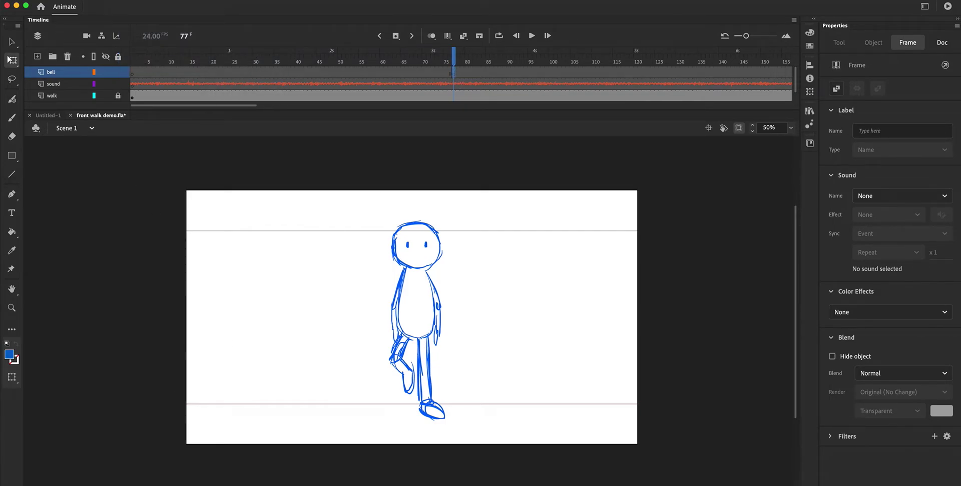
Import 07070175.wav from the Downloads folder onto the bell layer's keyframe at frame 77
{"action": "left_click", "coordinate": [65, 0]}
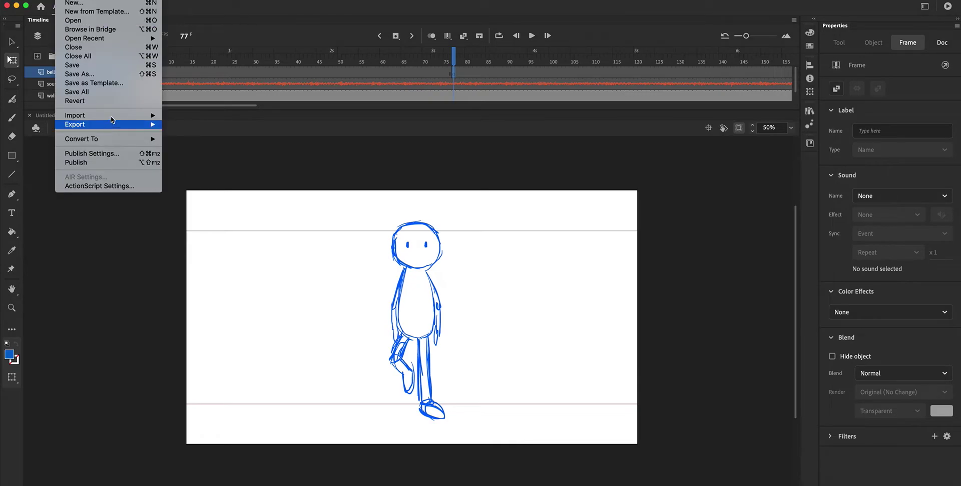
{"action": "mouse_move", "coordinate": [111, 116]}
{"action": "left_click", "coordinate": [194, 115]}
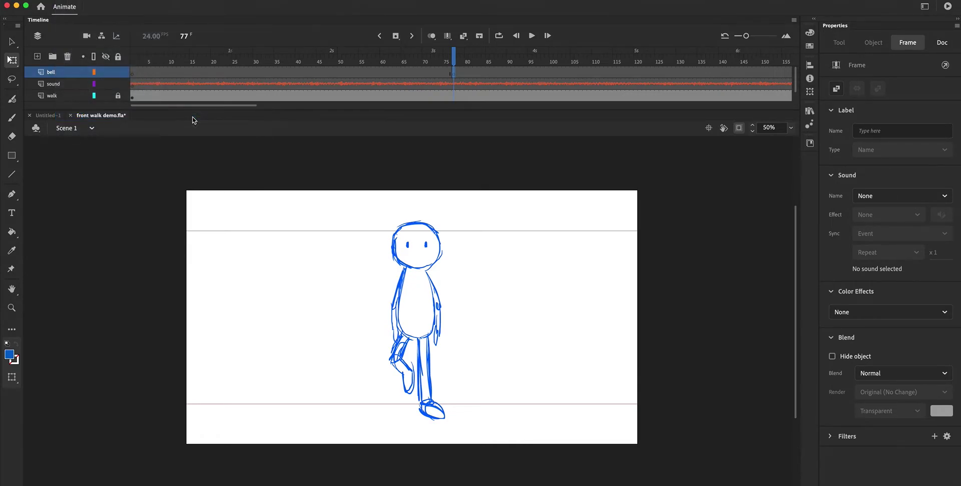
{"action": "left_click", "coordinate": [400, 94]}
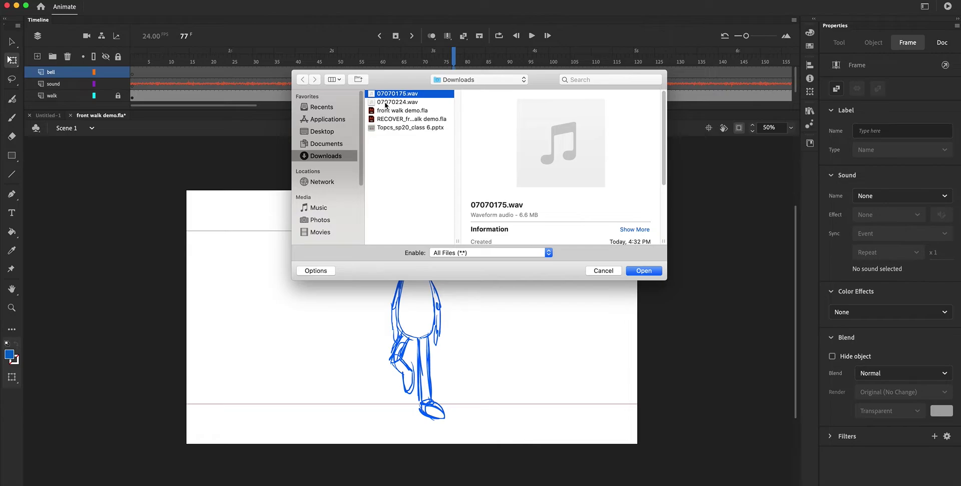
{"action": "left_click", "coordinate": [386, 103]}
{"action": "left_click", "coordinate": [388, 95]}
{"action": "left_click", "coordinate": [561, 144]}
{"action": "left_click", "coordinate": [561, 144]}
{"action": "left_click", "coordinate": [643, 271]}
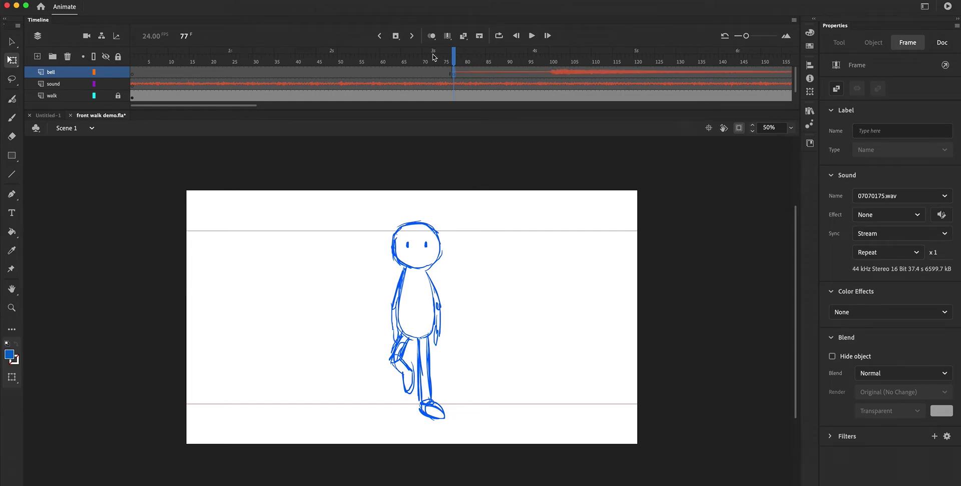
Play the timeline twice from just before frame 77 to check when the bell rings against the walk
{"action": "left_click", "coordinate": [420, 58]}
{"action": "left_click", "coordinate": [532, 36]}
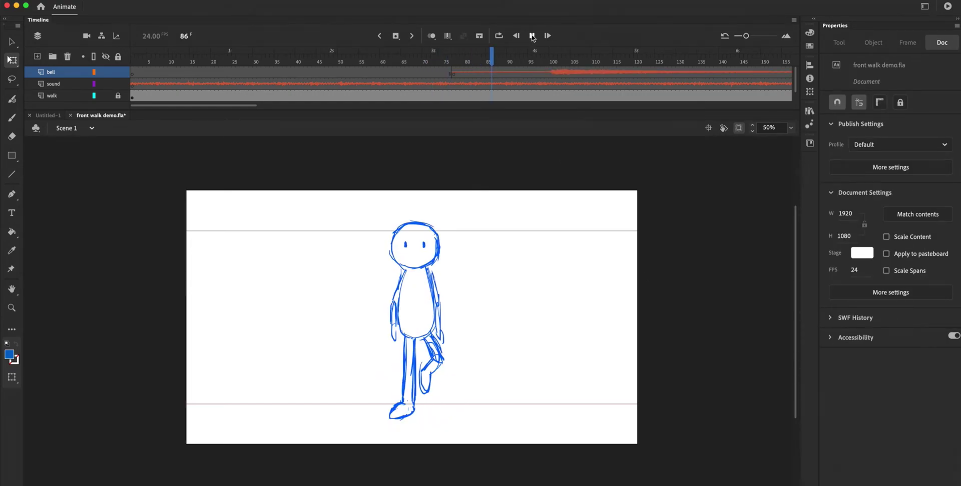
{"action": "left_click", "coordinate": [532, 36]}
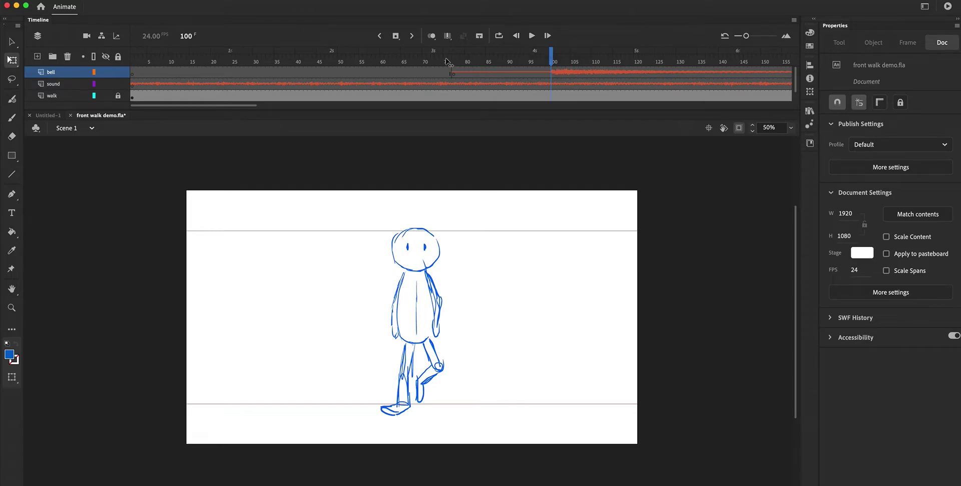
{"action": "left_click", "coordinate": [432, 59]}
{"action": "left_click", "coordinate": [532, 36]}
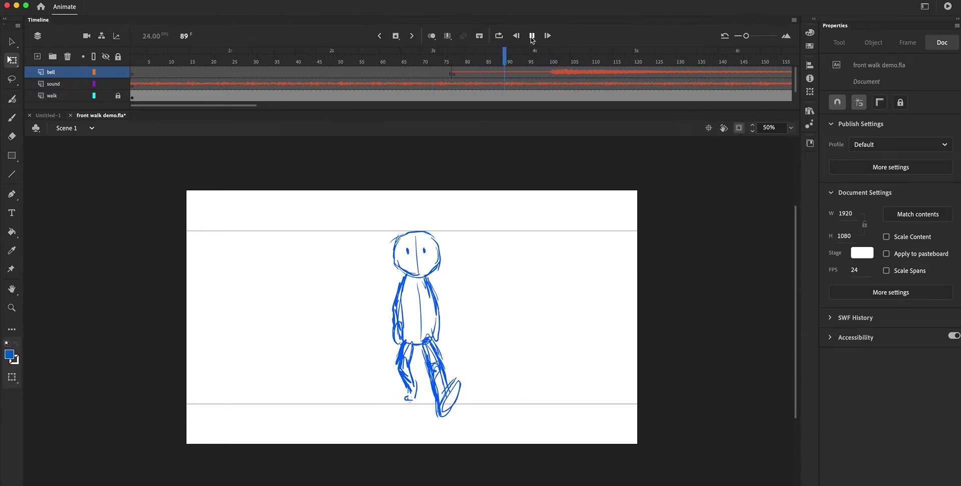
{"action": "left_click", "coordinate": [532, 36]}
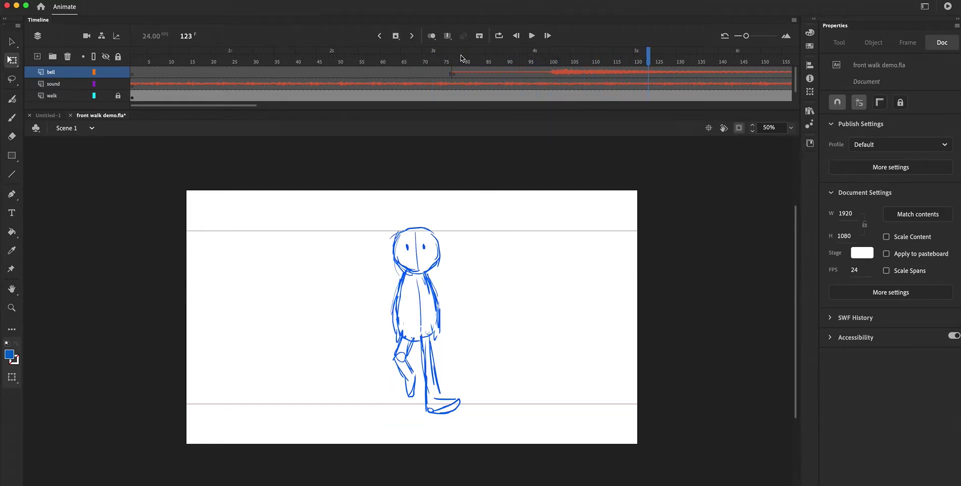
Select the bell layer's keyframe at frame 77 and choose Stream as its sound sync
{"action": "left_click_drag", "start_coordinate": [463, 59], "coordinate": [453, 57]}
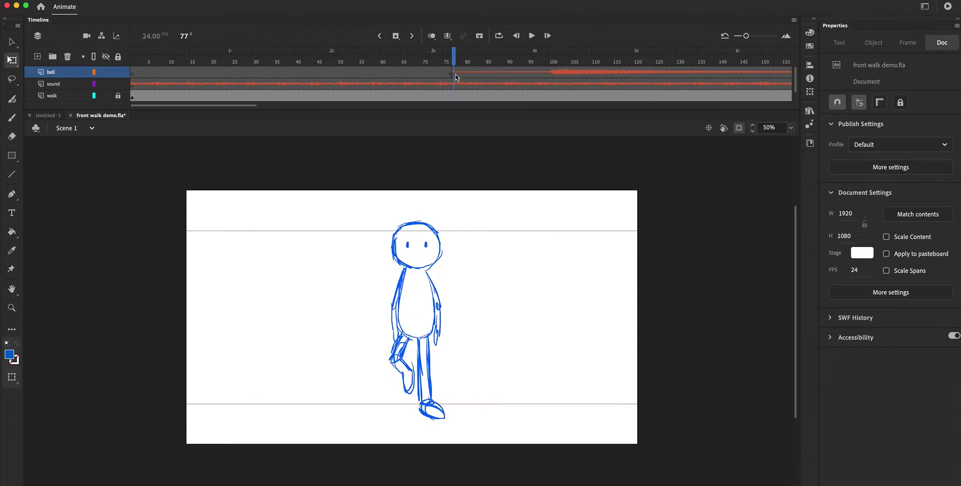
{"action": "left_click", "coordinate": [455, 76]}
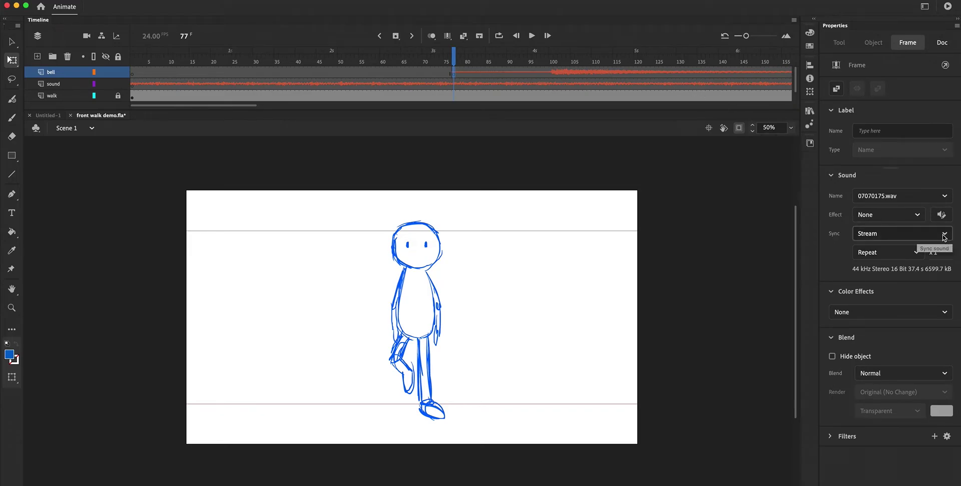
{"action": "left_click", "coordinate": [944, 235]}
{"action": "left_click", "coordinate": [944, 297]}
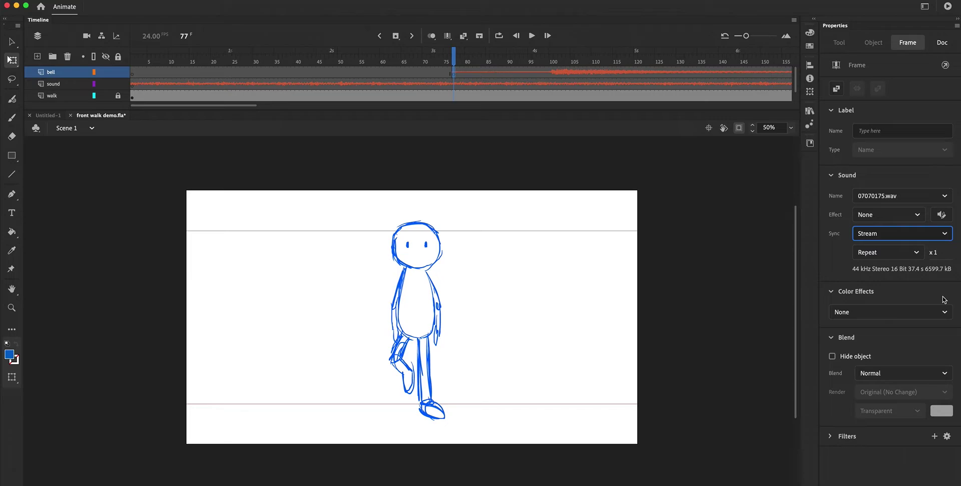
Trim the silent lead-in of the bell sound in the Edit Envelope window, moving its start to about 1.0 second
{"action": "left_click", "coordinate": [941, 215]}
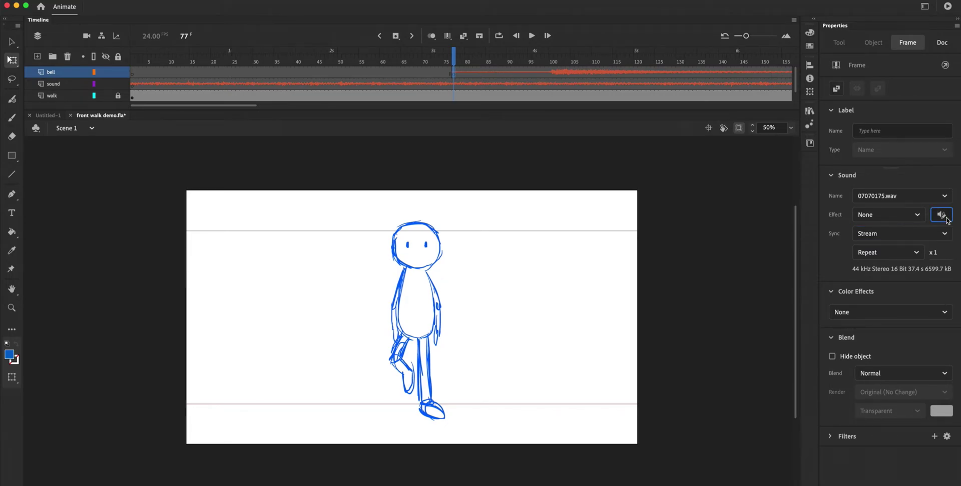
{"action": "left_click", "coordinate": [288, 307]}
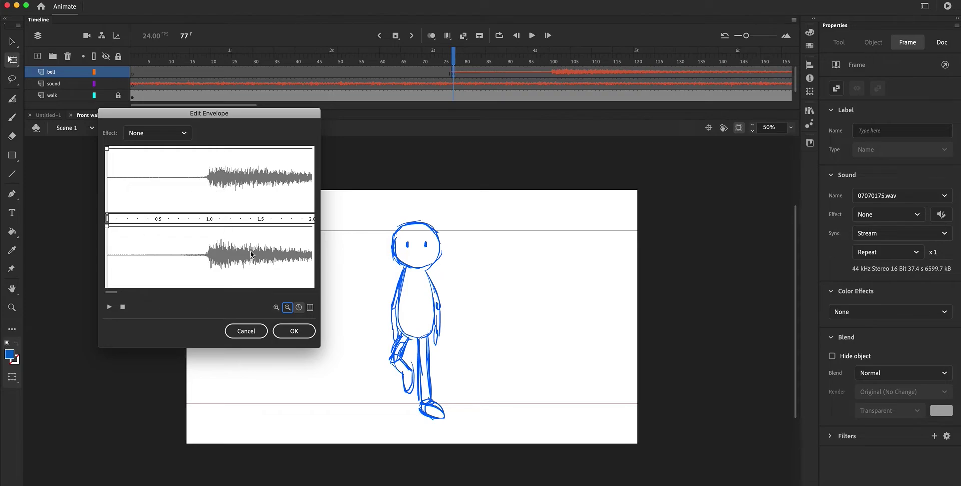
{"action": "left_click", "coordinate": [275, 307]}
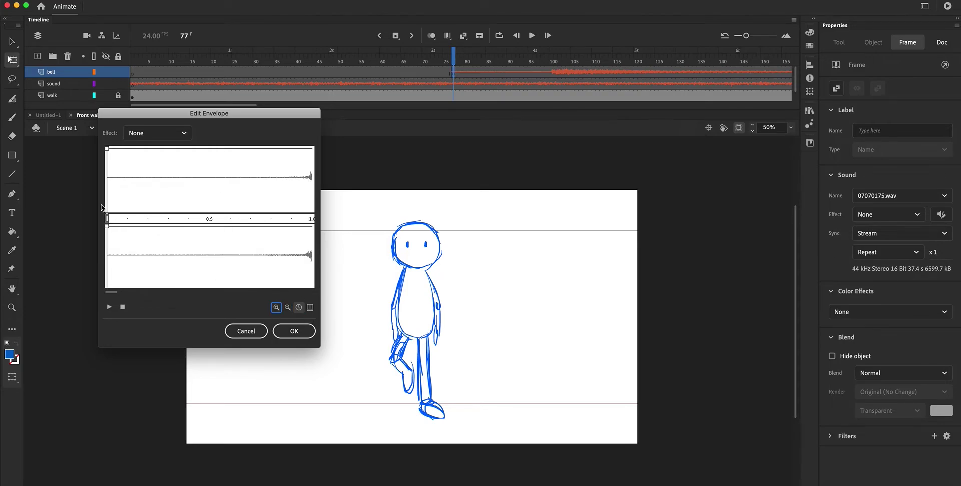
{"action": "left_click_drag", "start_coordinate": [106, 218], "coordinate": [229, 219]}
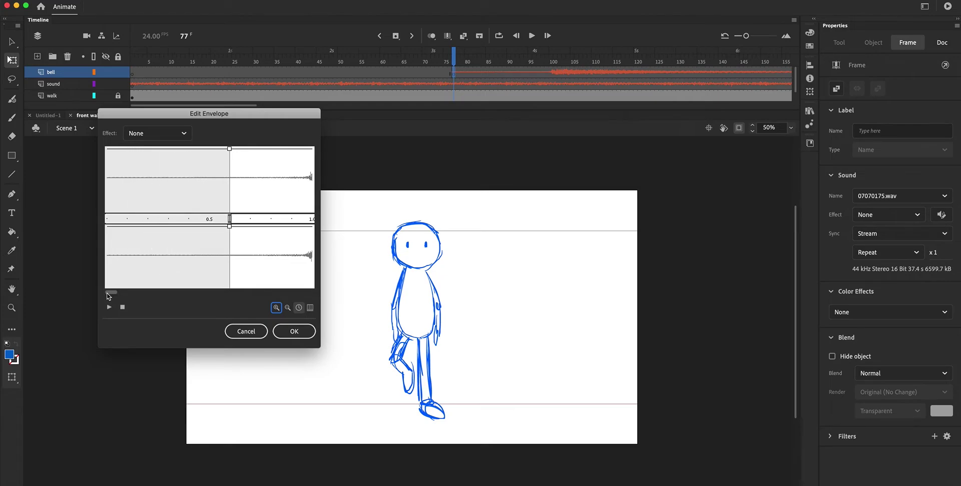
{"action": "left_click_drag", "start_coordinate": [111, 293], "coordinate": [113, 292]}
{"action": "left_click_drag", "start_coordinate": [140, 218], "coordinate": [219, 201]}
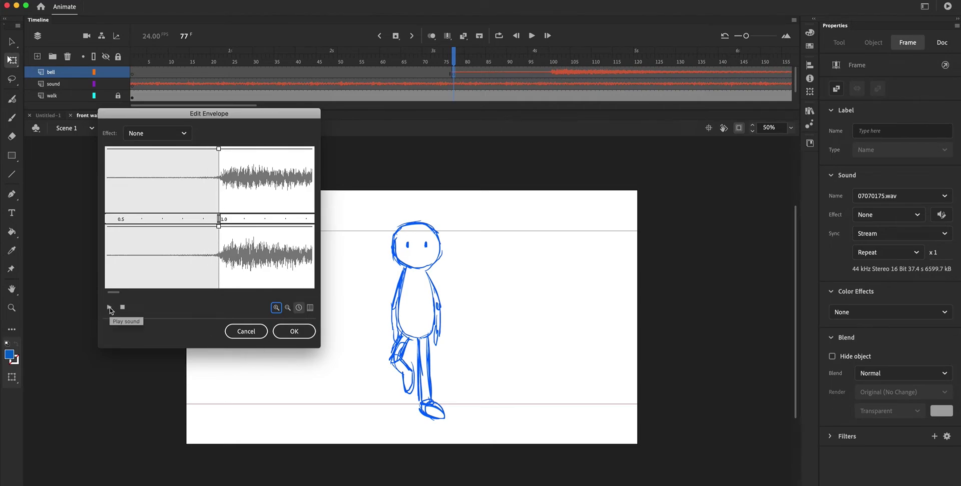
Preview the trimmed bell, nudge its start point slightly further into the ring, preview it again and apply the envelope edit
{"action": "left_click", "coordinate": [109, 309]}
{"action": "left_click", "coordinate": [122, 307]}
{"action": "left_click", "coordinate": [122, 307]}
{"action": "left_click_drag", "start_coordinate": [221, 219], "coordinate": [222, 219]}
{"action": "left_click", "coordinate": [109, 308]}
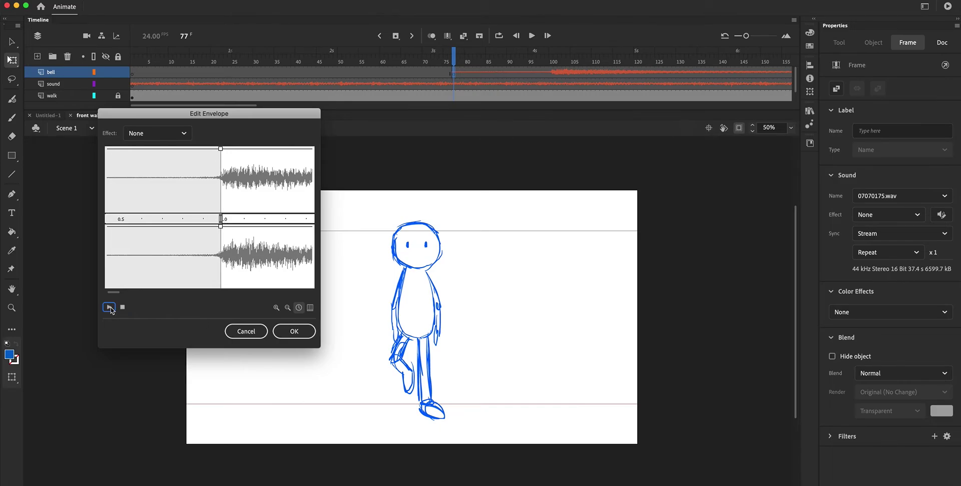
{"action": "left_click", "coordinate": [123, 308]}
{"action": "left_click", "coordinate": [294, 332]}
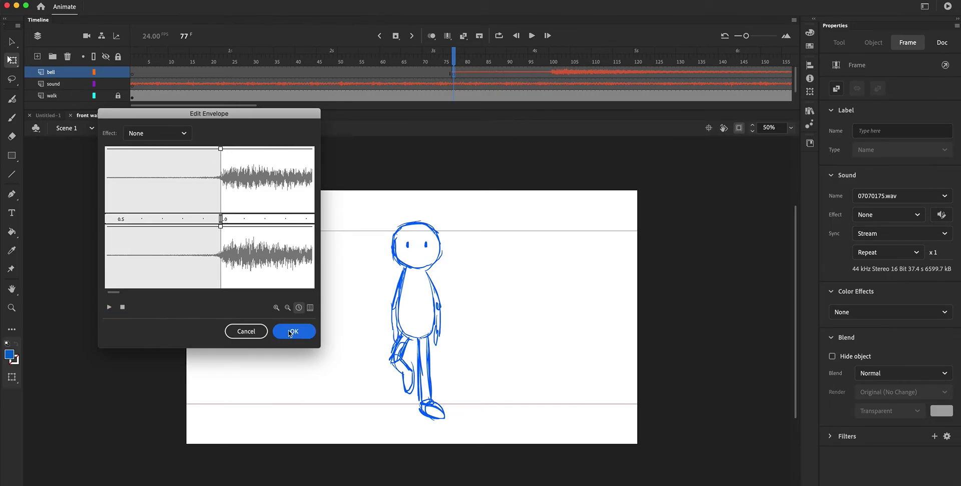
Play the timeline from frames 61 and 69 to check the trimmed bell's timing against the walk
{"action": "left_click_drag", "start_coordinate": [453, 56], "coordinate": [384, 56]}
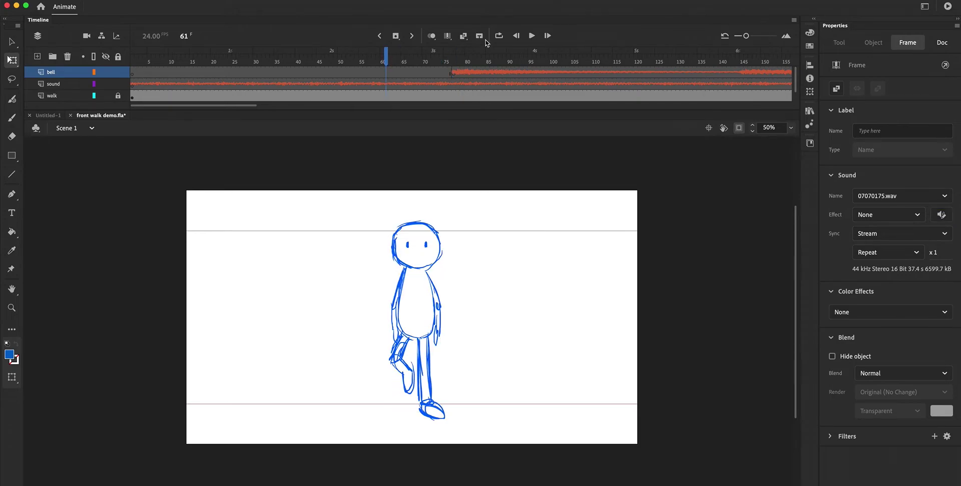
{"action": "left_click", "coordinate": [532, 35]}
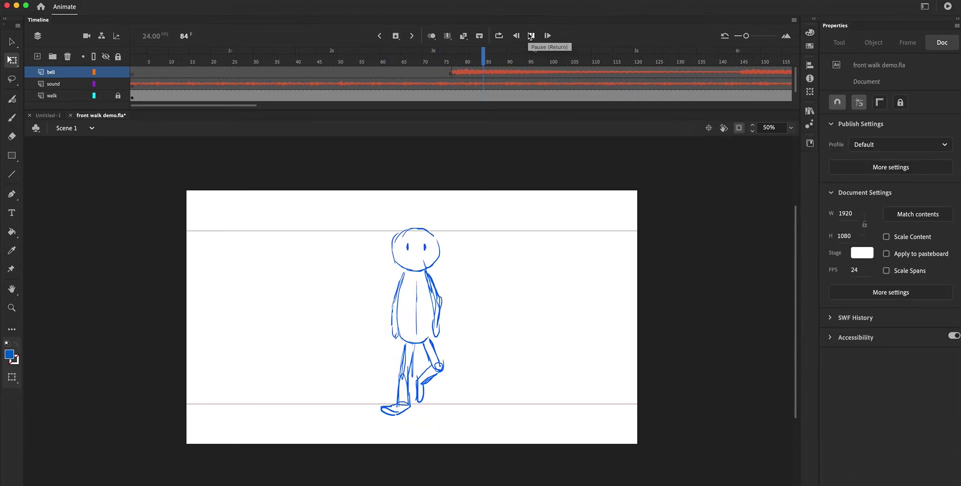
{"action": "left_click", "coordinate": [531, 36]}
{"action": "mouse_move", "coordinate": [439, 59]}
{"action": "left_mouse_down"}
{"action": "mouse_move", "coordinate": [460, 61]}
{"action": "mouse_move", "coordinate": [447, 60]}
{"action": "left_mouse_up"}
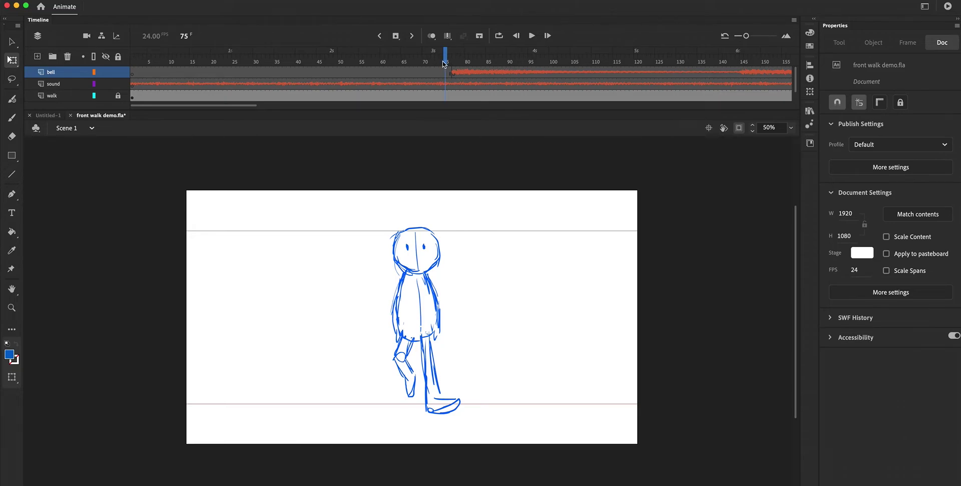
{"action": "left_click", "coordinate": [420, 59]}
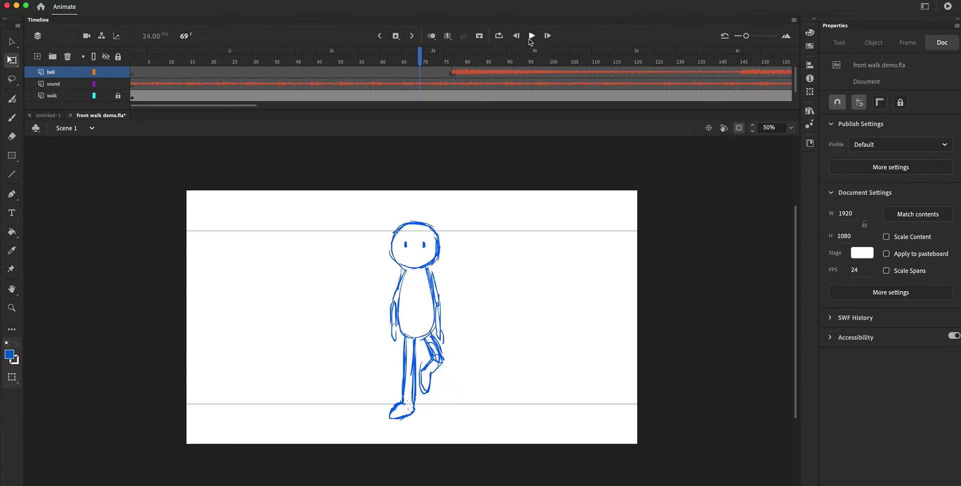
{"action": "left_click", "coordinate": [531, 36]}
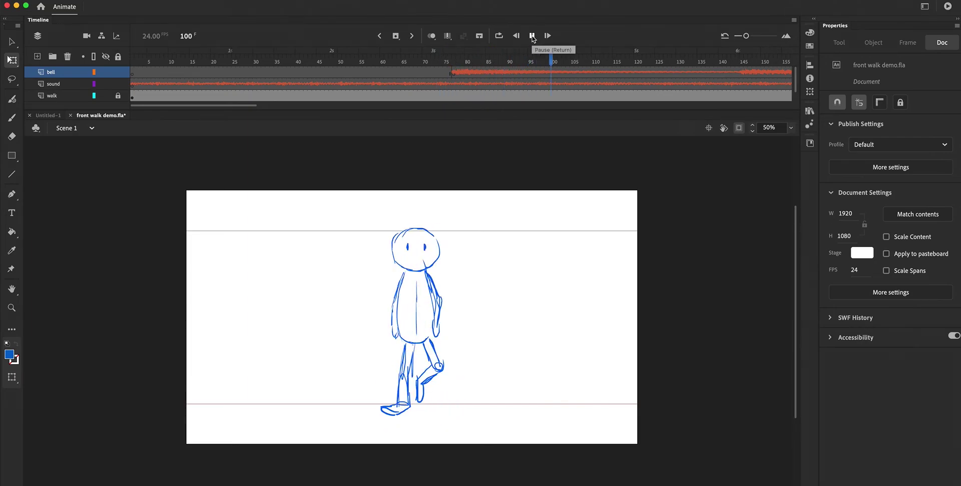
{"action": "left_click", "coordinate": [532, 36]}
{"action": "left_click", "coordinate": [533, 37]}
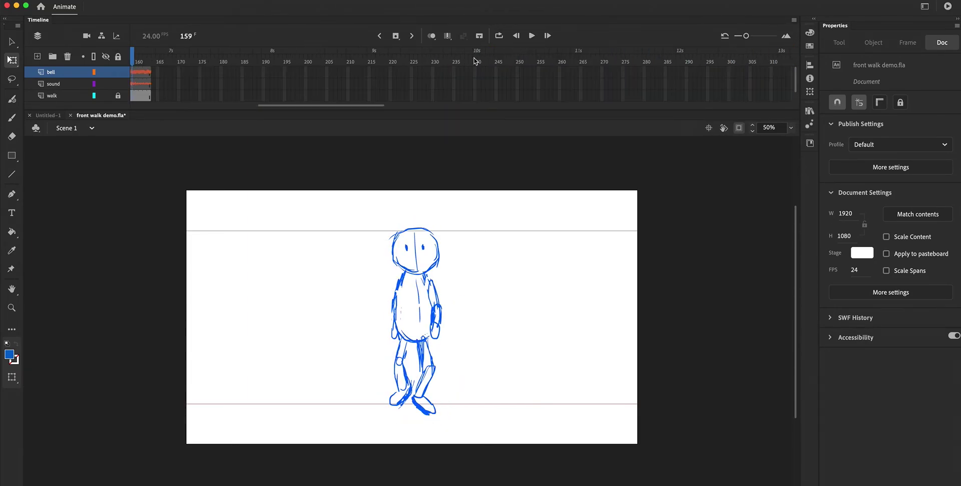
Insert a blank keyframe at frame 106 on the bell layer to cut off the ringing there
{"action": "left_click_drag", "start_coordinate": [346, 106], "coordinate": [234, 110]}
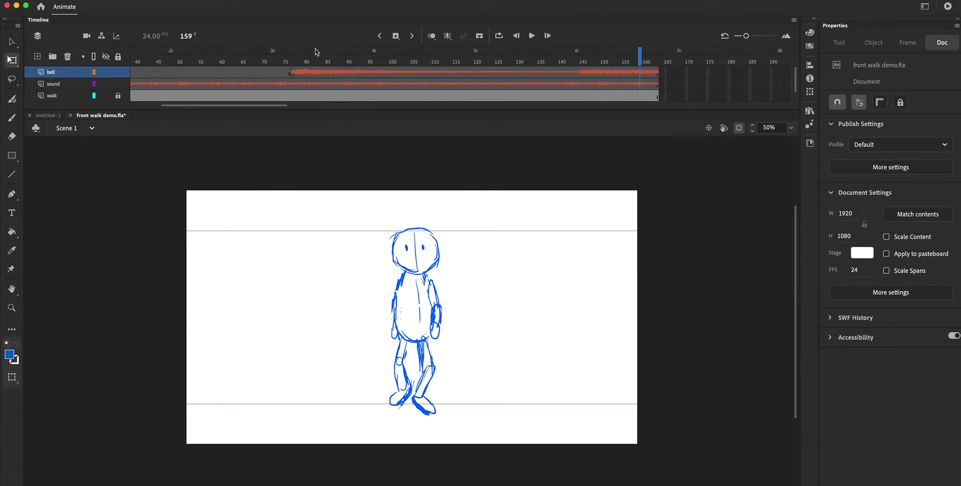
{"action": "left_click", "coordinate": [288, 58]}
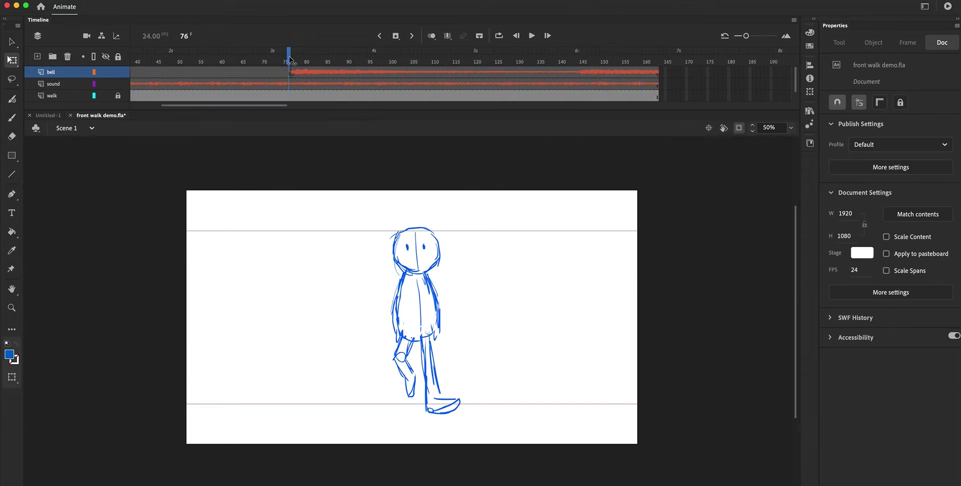
{"action": "mouse_move", "coordinate": [289, 58]}
{"action": "left_mouse_down"}
{"action": "mouse_move", "coordinate": [277, 58]}
{"action": "mouse_move", "coordinate": [415, 59]}
{"action": "left_mouse_up"}
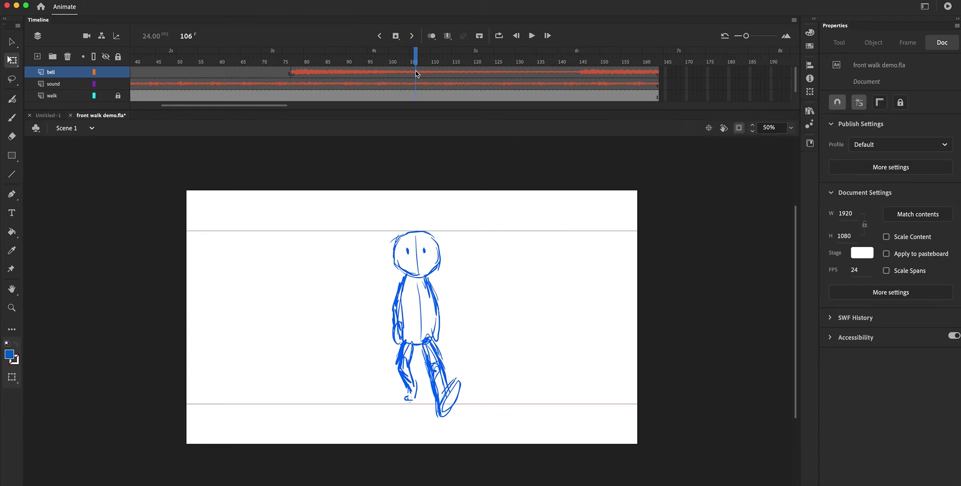
{"action": "left_click", "coordinate": [417, 74]}
{"action": "left_click", "coordinate": [131, 0]}
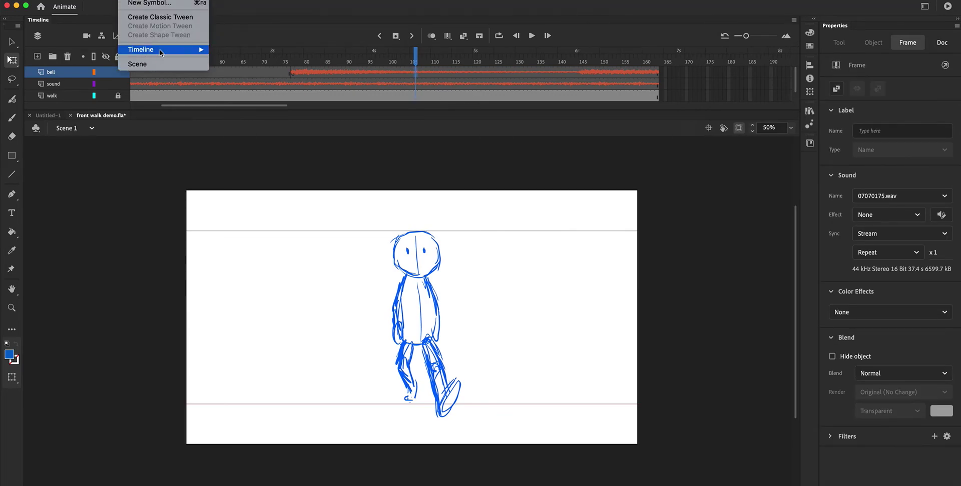
{"action": "mouse_move", "coordinate": [161, 49]}
{"action": "key", "text": "Return"}
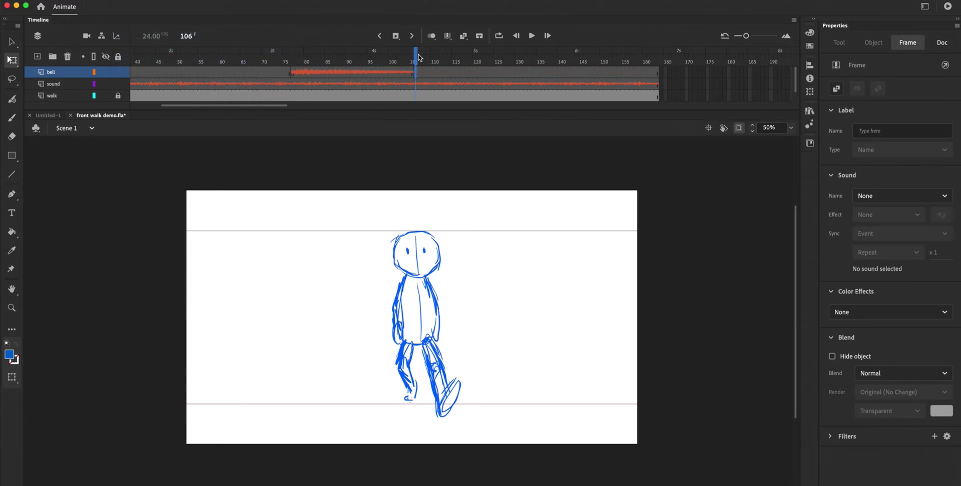
Play the timeline twice from just before the bell's start to check how the ring cuts off at frame 106
{"action": "left_click_drag", "start_coordinate": [418, 61], "coordinate": [413, 61]}
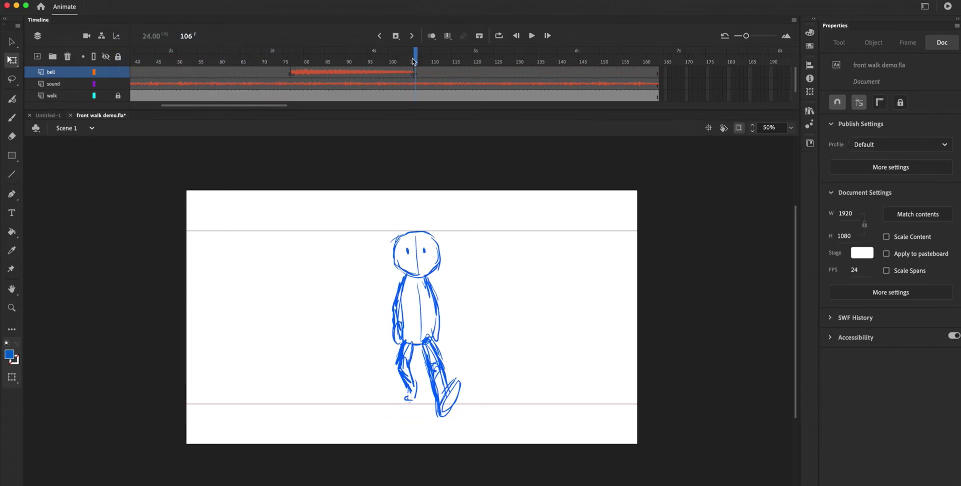
{"action": "left_click", "coordinate": [290, 58]}
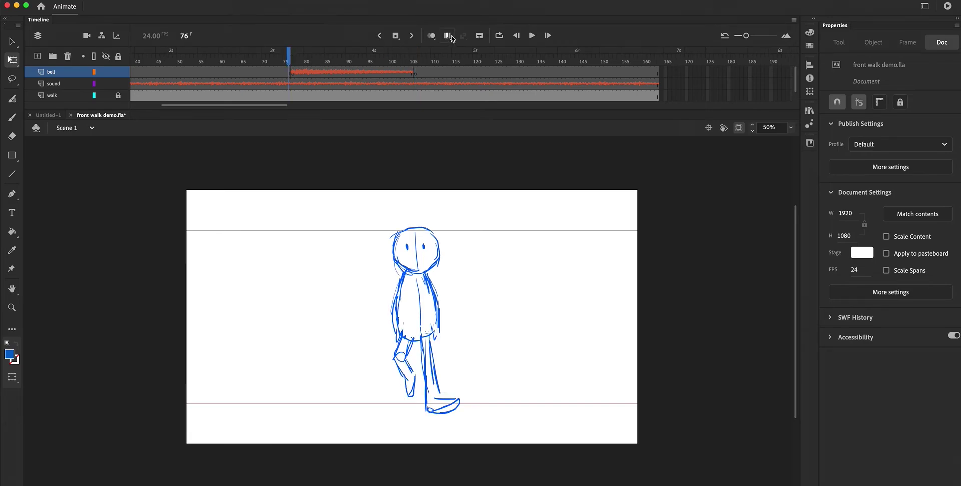
{"action": "left_click", "coordinate": [531, 36]}
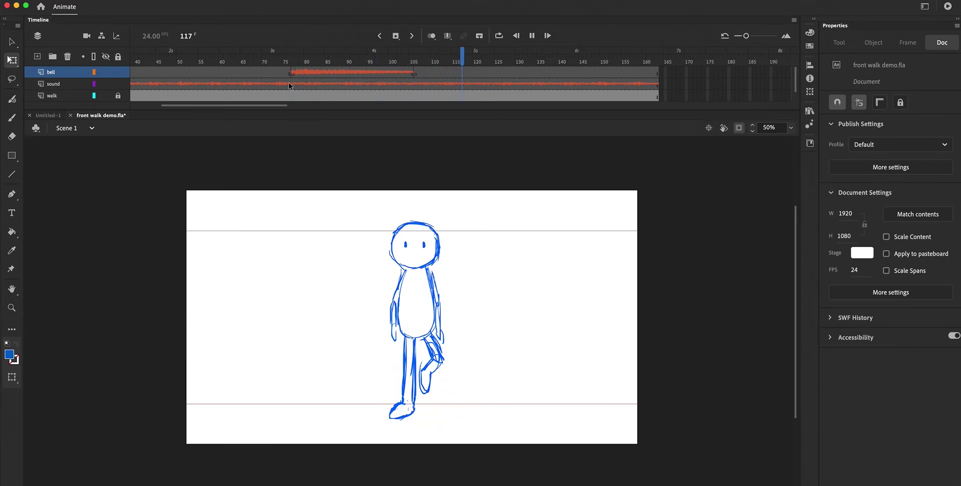
{"action": "key", "text": "Return"}
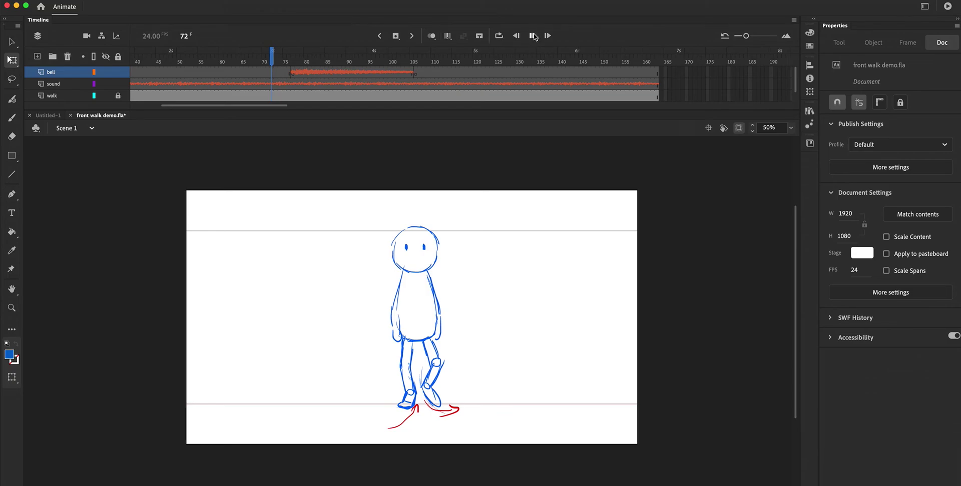
{"action": "left_click", "coordinate": [533, 36]}
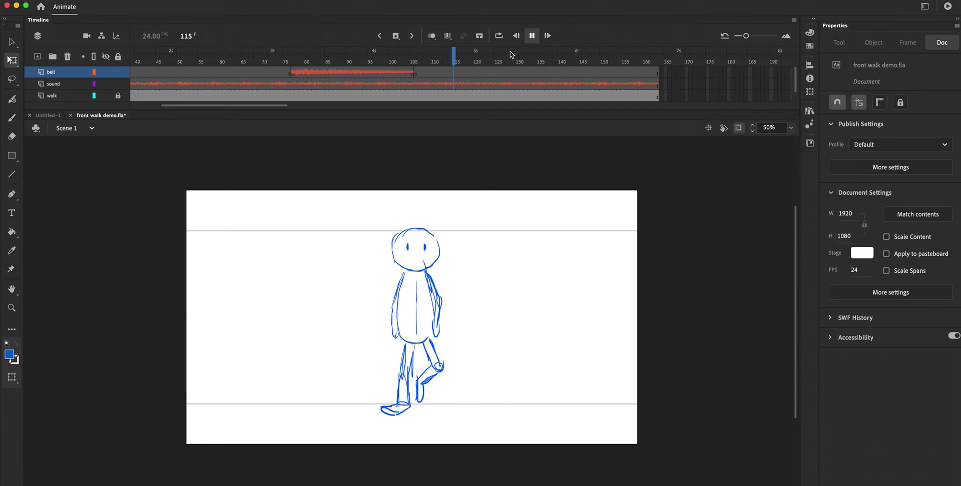
{"action": "key", "text": "Return"}
Move the blank keyframe that ends the bell sound back to about frame 97 and play the shortened ring from frame 73
{"action": "left_click_drag", "start_coordinate": [415, 76], "coordinate": [378, 72]}
{"action": "left_click", "coordinate": [279, 59]}
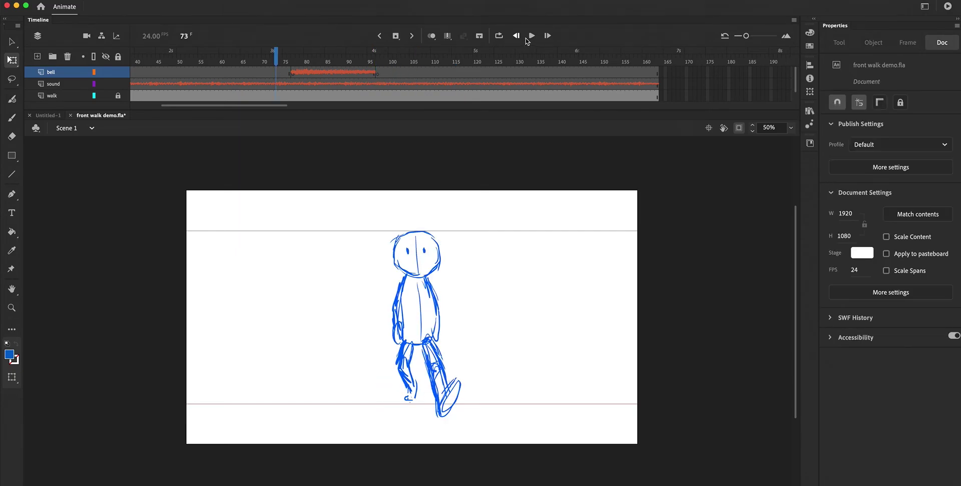
{"action": "left_click", "coordinate": [532, 36]}
{"action": "left_click", "coordinate": [531, 36]}
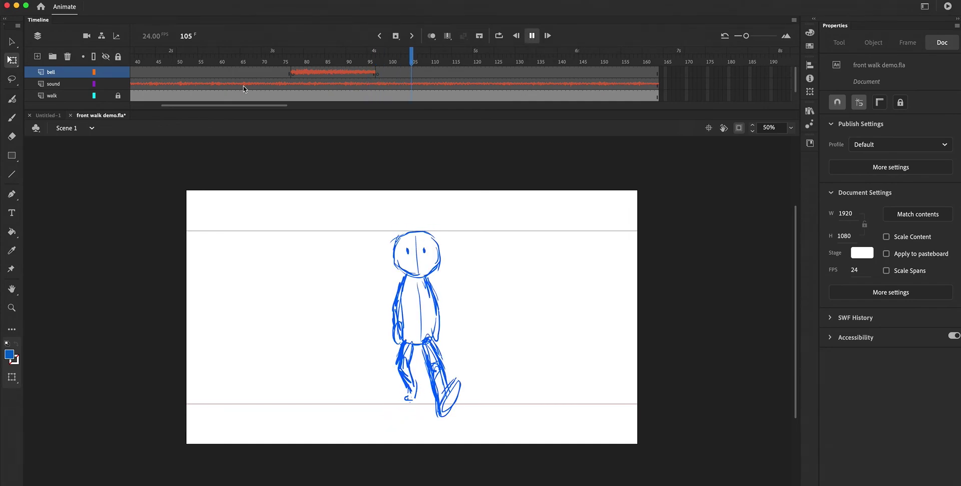
{"action": "left_click", "coordinate": [243, 59]}
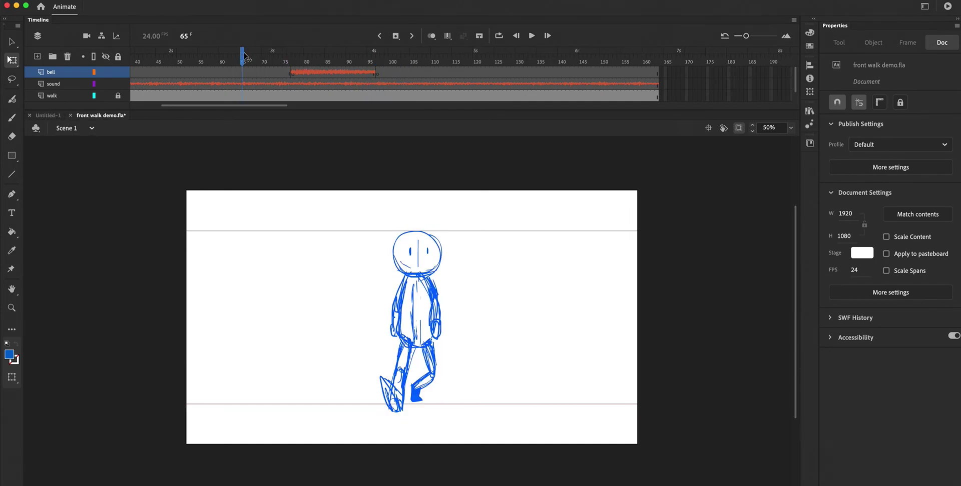